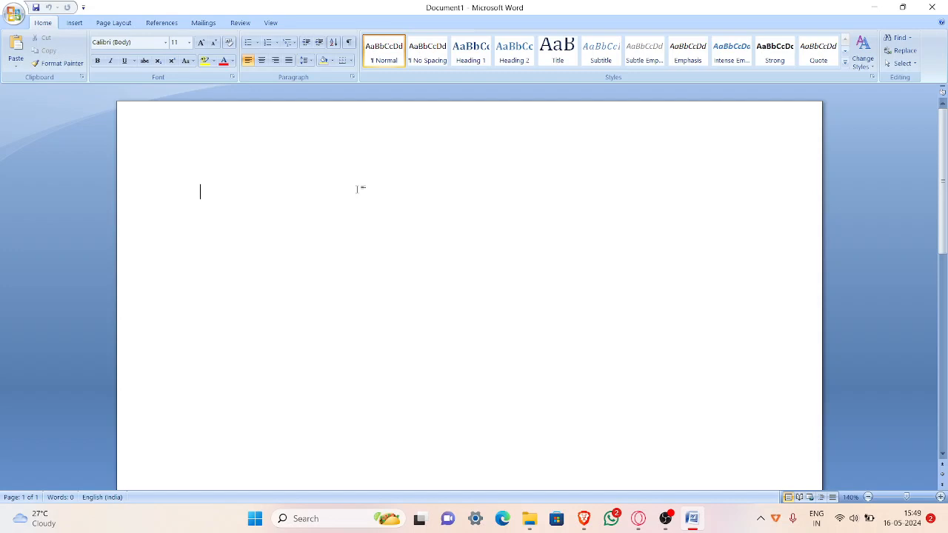
- Enter the title "Parts Of Computer" on the first line of the blank document
type("Parts")
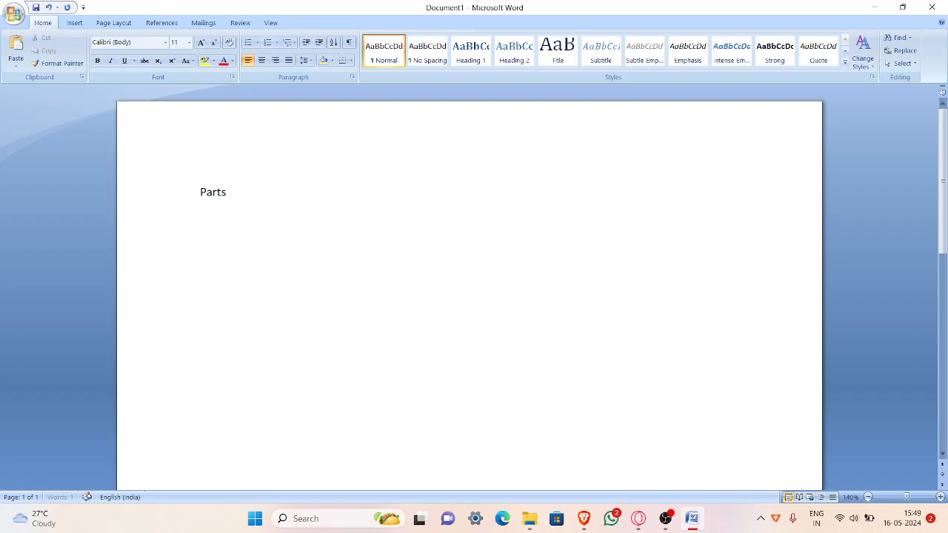
type(" Fo Computer")
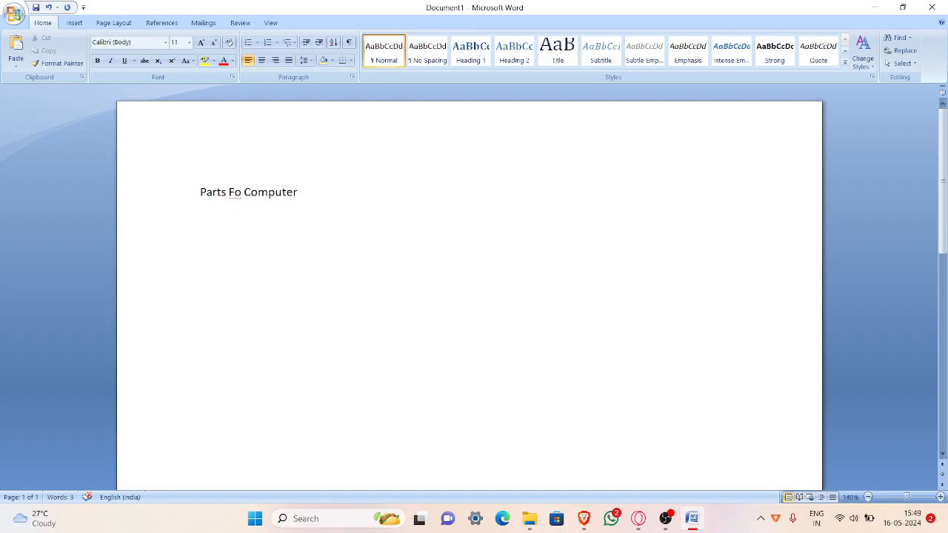
key("Left")
key("Left")
key("Left")
key("Left")
key("BackSpace")
key("BackSpace")
type("O")
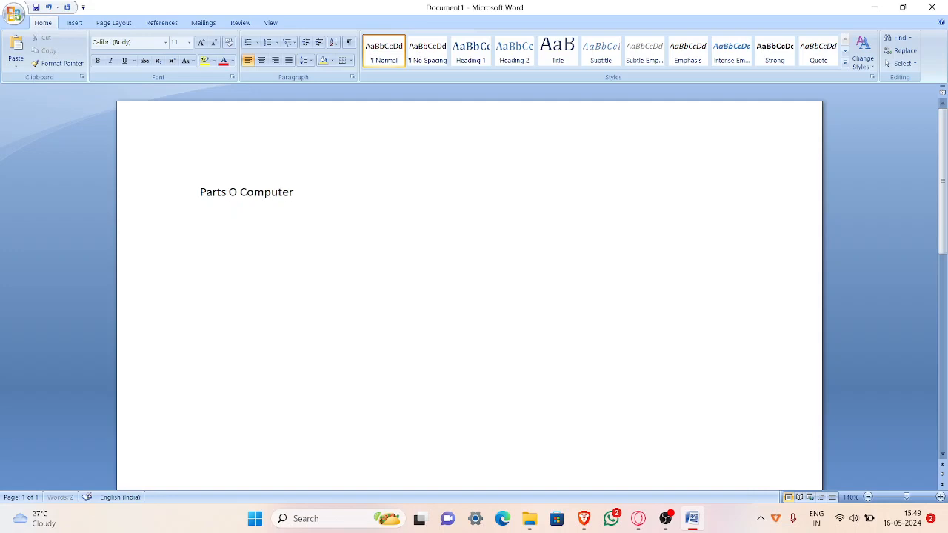
type("f")
left_click(259, 192)
key("Right")
key("Right")
key("Right")
key("Left")
key("Left")
key("Left")
key("Left")
key("Left")
key("Left")
key("Left")
key("Left")
key("Left")
key("Left")
key("Left")
key("Left")
key("Left")
key("Left")
key("Left")
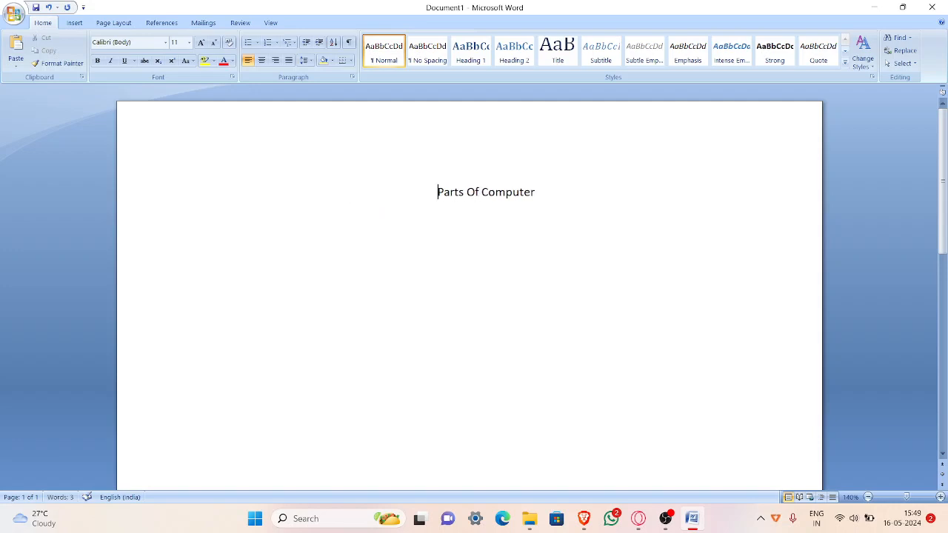
key("BackSpace")
key("BackSpace")
key("BackSpace")
key("BackSpace")
key("BackSpace")
key("BackSpace")
key("BackSpace")
key("BackSpace")
key("BackSpace")
key("BackSpace")
key("BackSpace")
key("BackSpace")
key("BackSpace")
key("BackSpace")
key("BackSpace")
key("BackSpace")
key("BackSpace")
key("BackSpace")
key("BackSpace")
key("BackSpace")
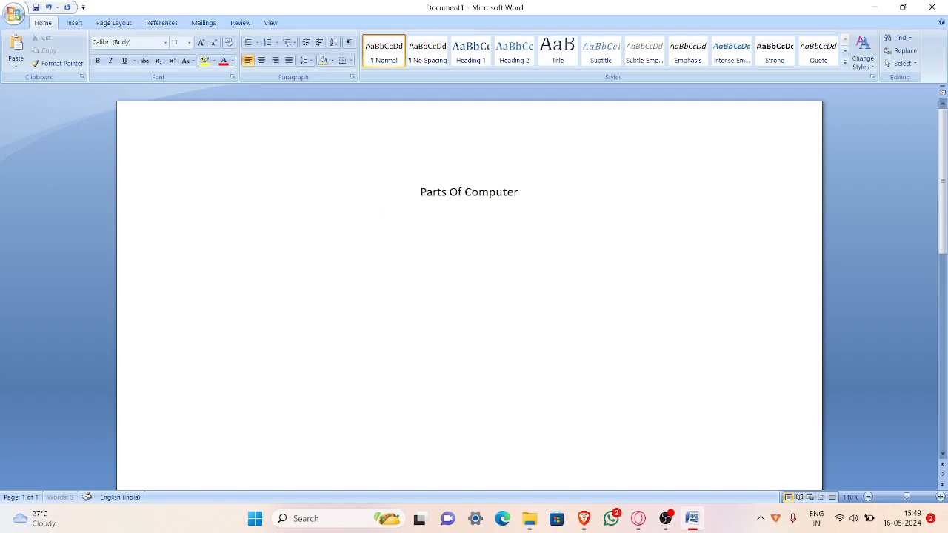
key("BackSpace")
key("BackSpace")
key("BackSpace")
key("BackSpace")
key("BackSpace")
key("BackSpace")
key("BackSpace")
key("BackSpace")
key("BackSpace")
key("BackSpace")
key("BackSpace")
key("BackSpace")
key("BackSpace")
key("BackSpace")
key("BackSpace")
key("BackSpace")
key("BackSpace")
key("BackSpace")
key("BackSpace")
key("BackSpace")
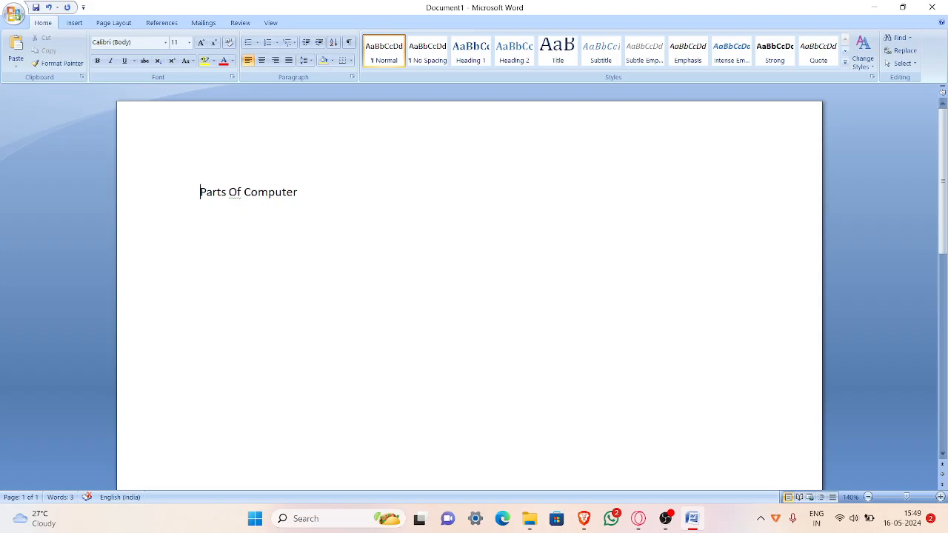
- Centre the title "Parts Of Computer" and start a new line below it
key("ctrl+e")
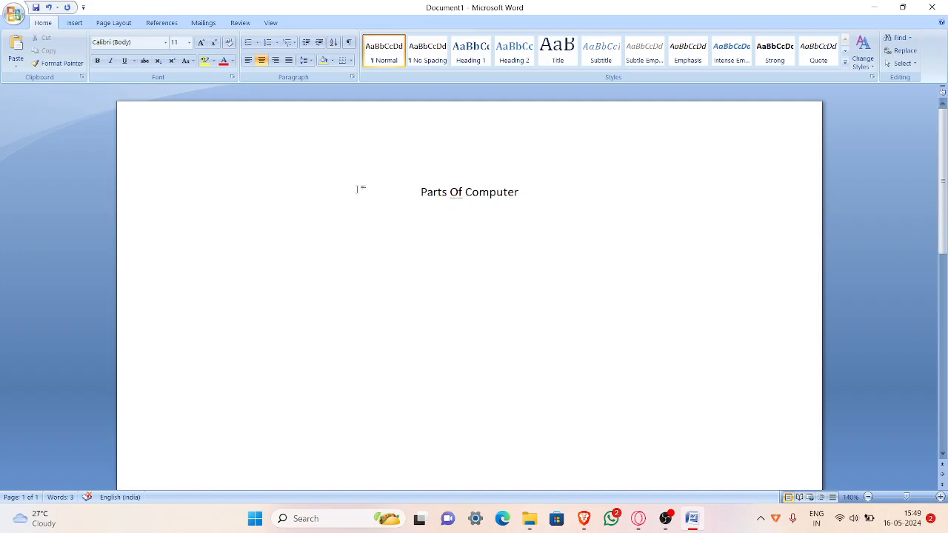
key("ctrl+l")
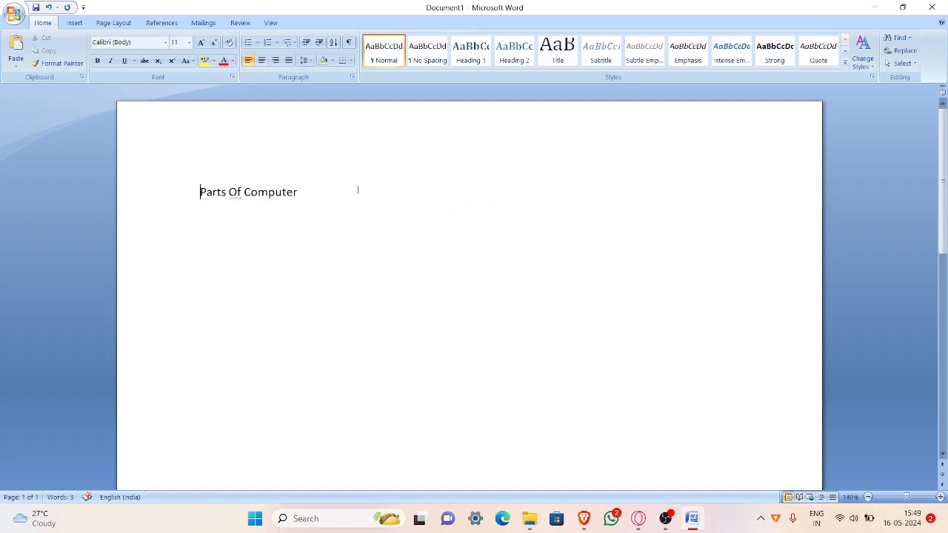
key("ctrl+e")
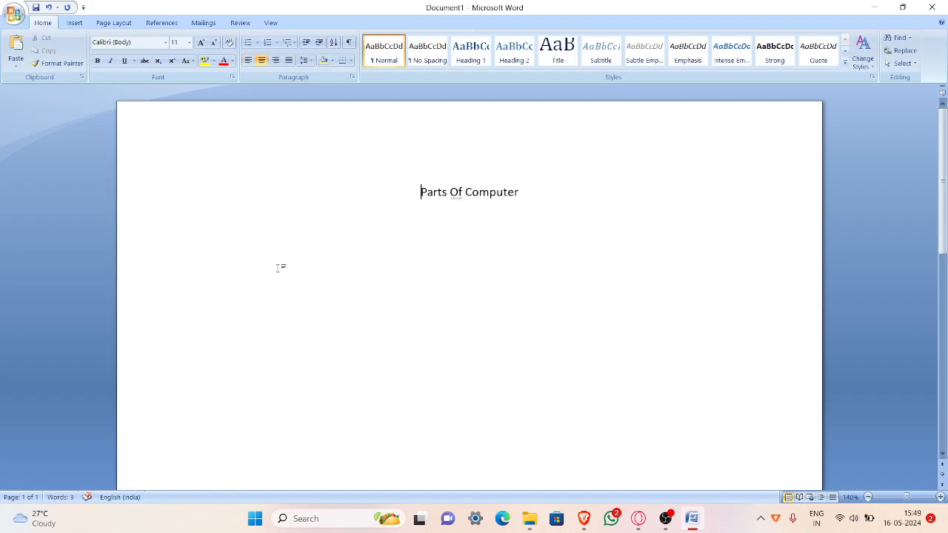
key("Right")
key("Return")
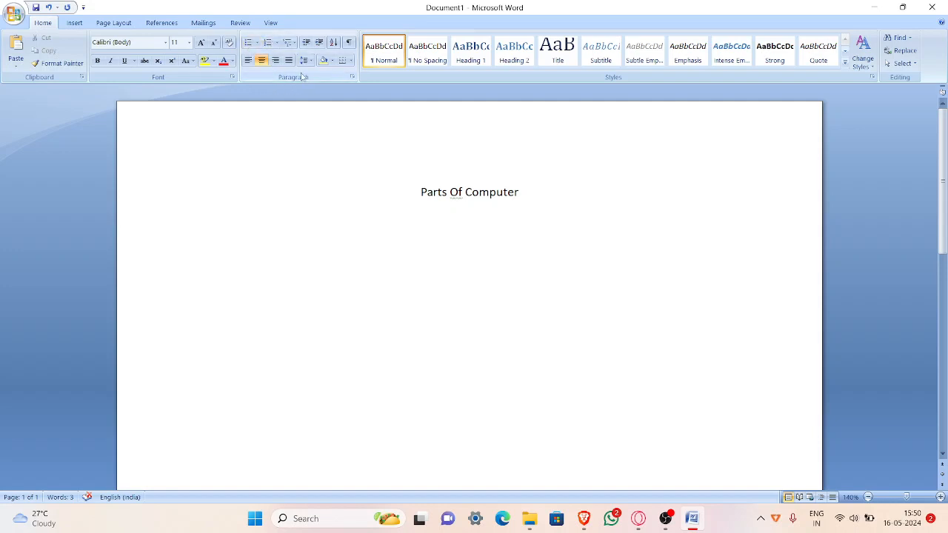
left_click(257, 43)
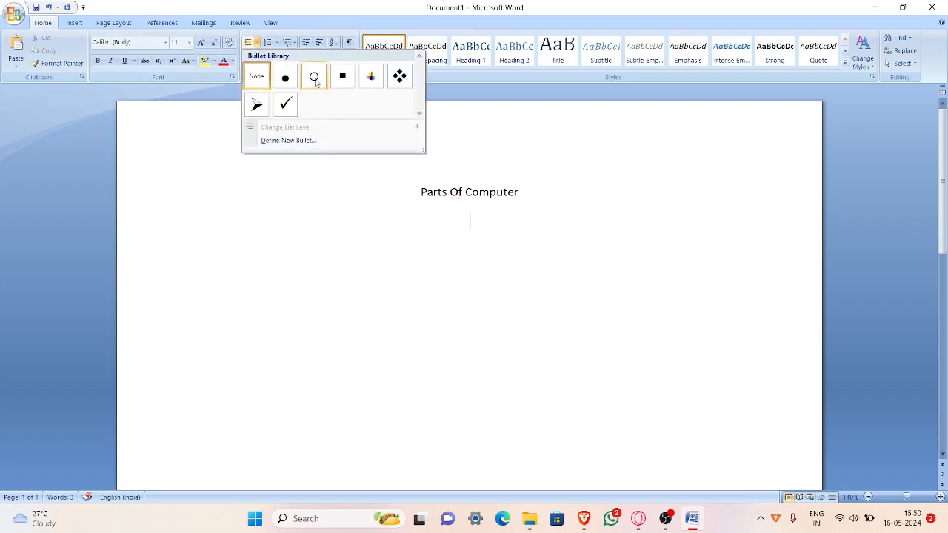
left_click(276, 43)
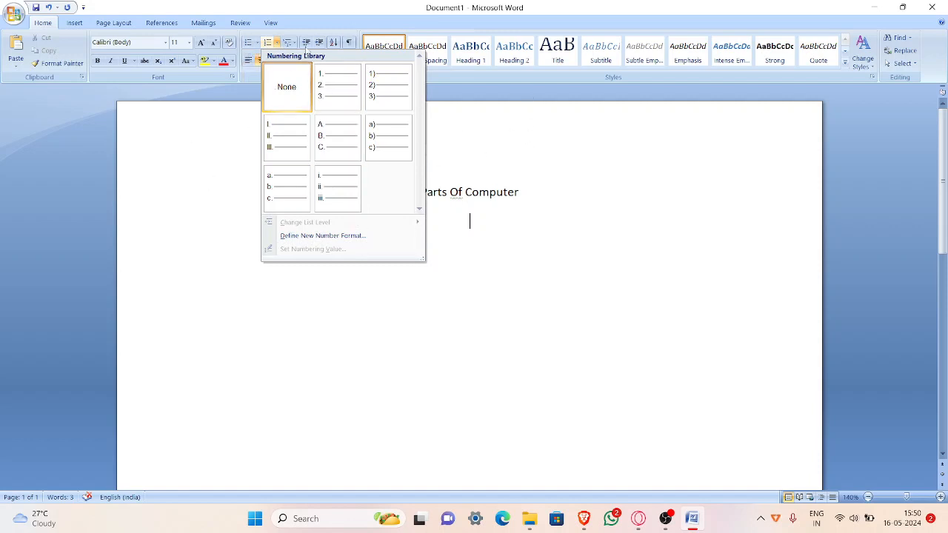
left_click(324, 85)
type("hguyfgt")
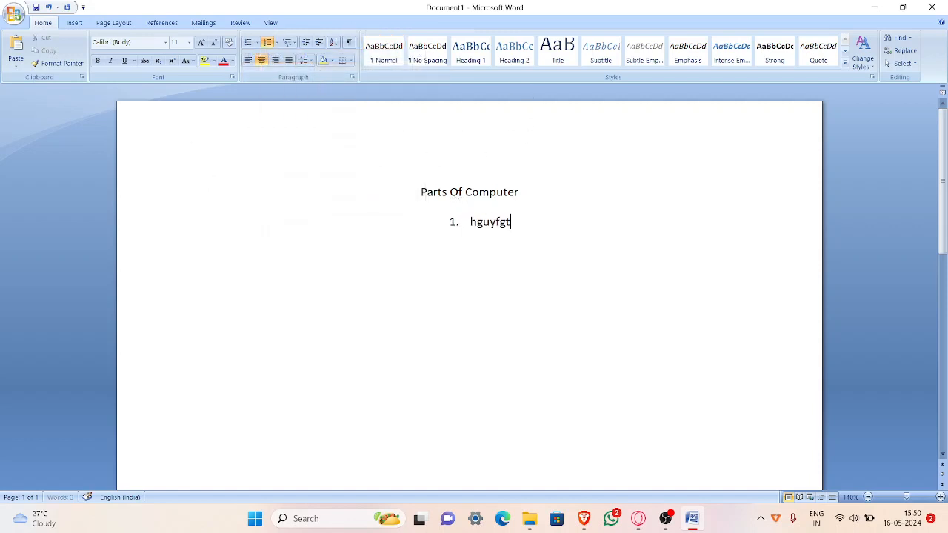
key("Return")
type("hgtyuf")
key("BackSpace")
key("BackSpace")
key("BackSpace")
key("BackSpace")
key("BackSpace")
key("BackSpace")
key("BackSpace")
key("BackSpace")
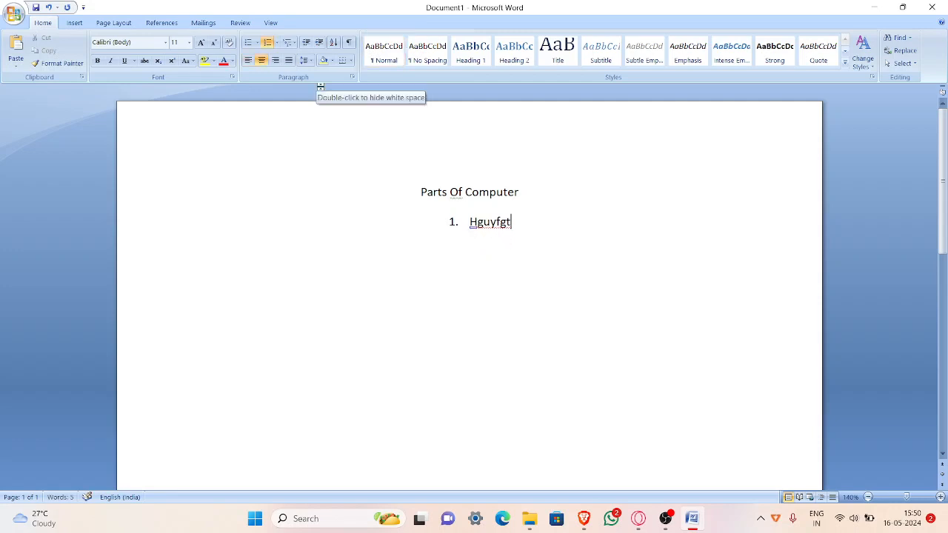
key("BackSpace")
key("BackSpace")
key("BackSpace")
key("BackSpace")
key("BackSpace")
key("BackSpace")
key("BackSpace")
key("BackSpace")
key("BackSpace")
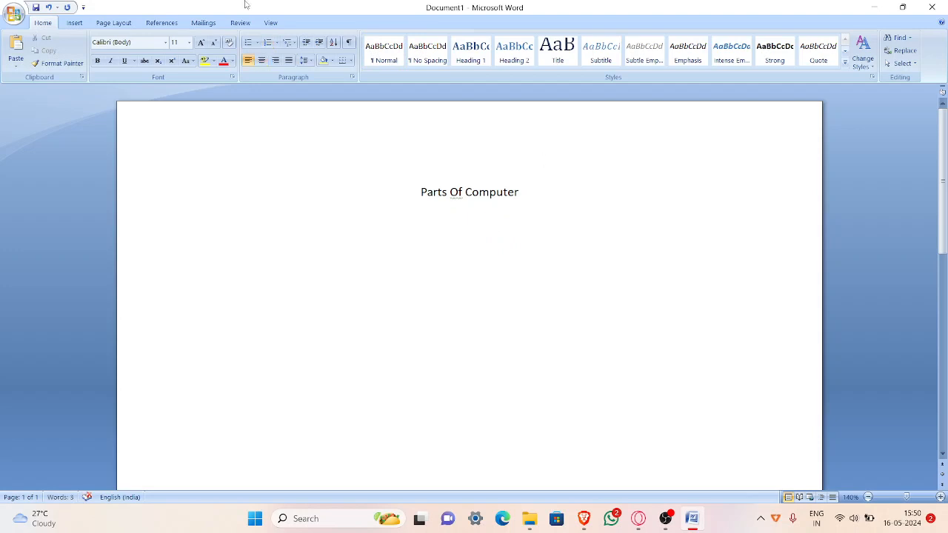
- Start a bulleted list with arrowhead bullets on the empty line below the title
left_click(289, 43)
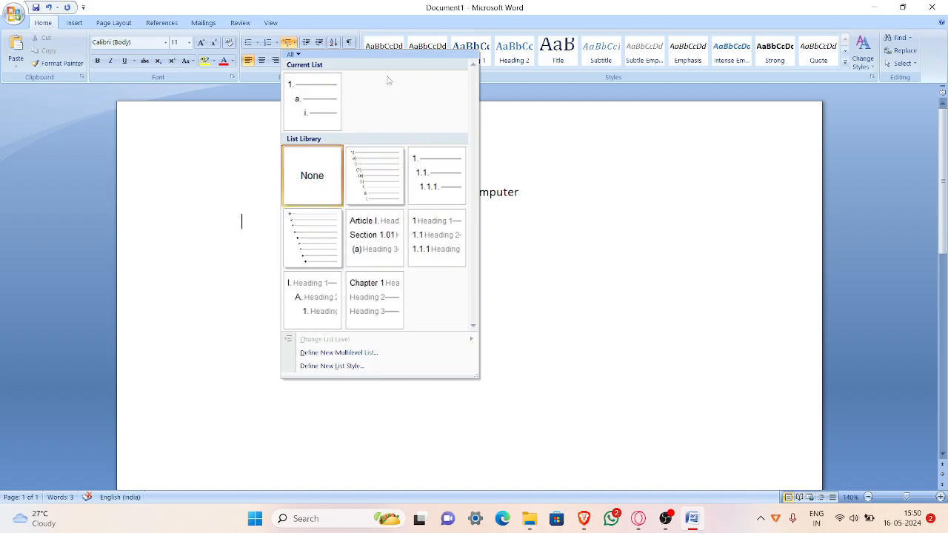
left_click(256, 43)
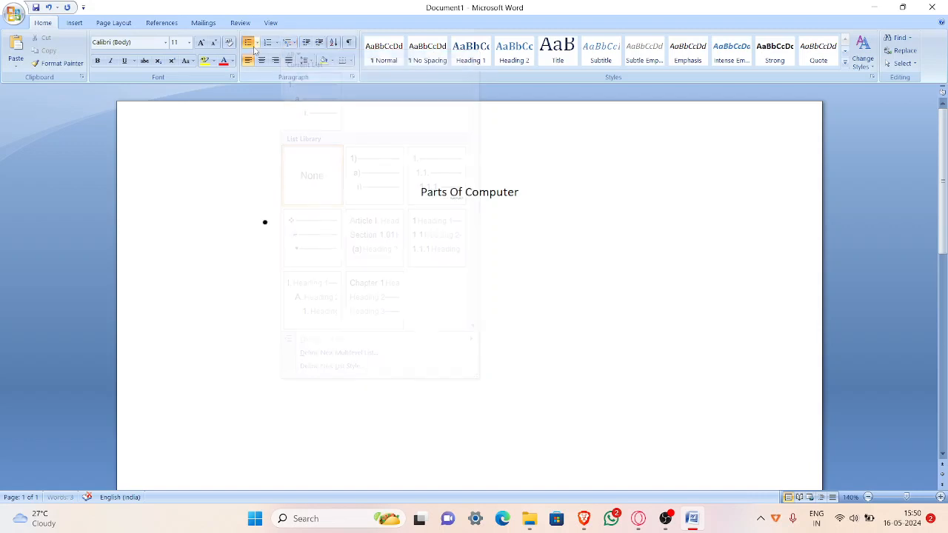
left_click(256, 43)
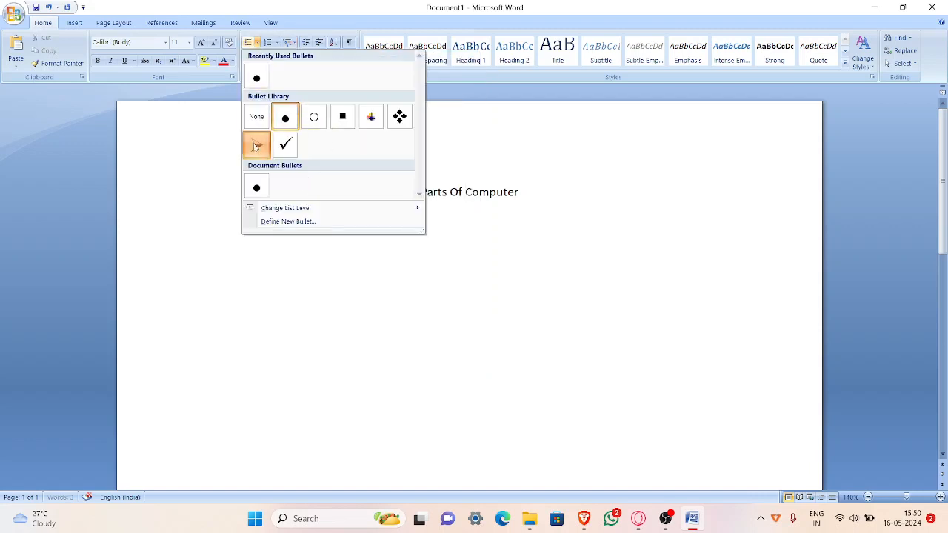
left_click(256, 145)
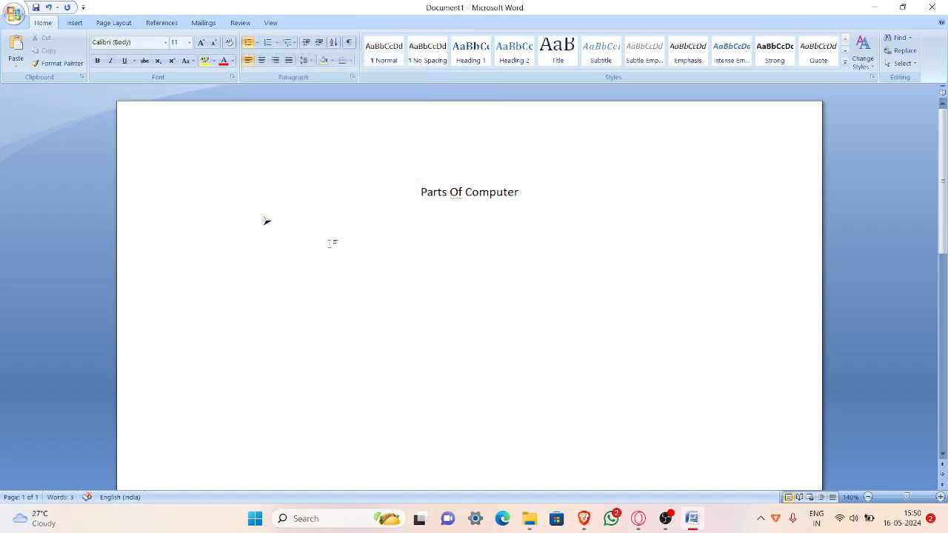
- Enter CPU and MOUSE as the first two bulleted items
type("Cpu")
key("BackSpace")
key("BackSpace")
type("PU")
key("Return")
type("MOUSE")
key("Return")
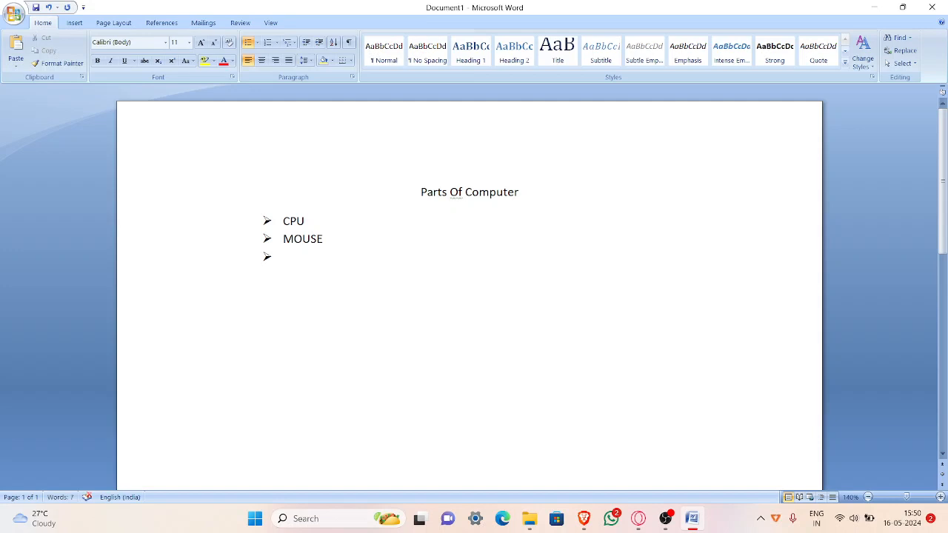
- Add KEYBOARD, MONITOR and WEB CAMERA as further bulleted items below MOUSE
type("KEYBOARD")
key("Return")
type("MONITOR")
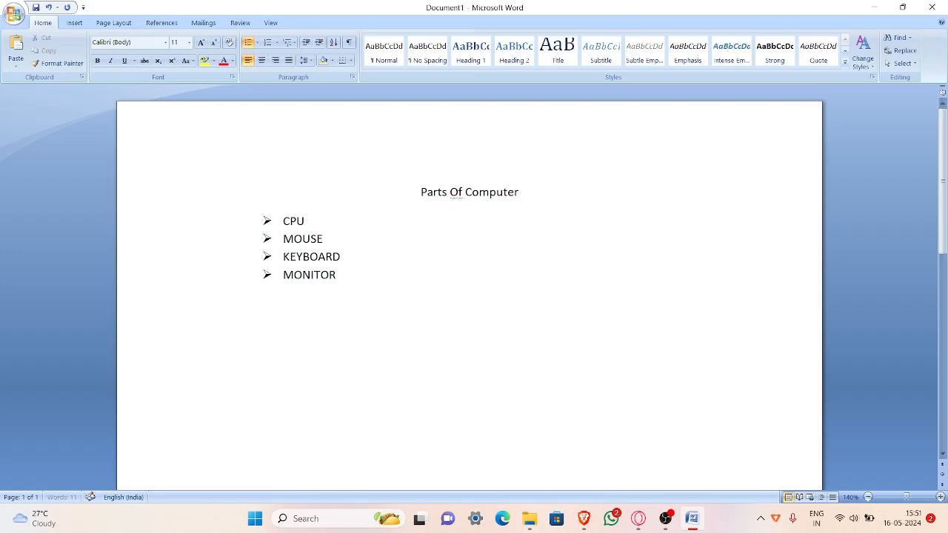
key("Return")
type("WEB ")
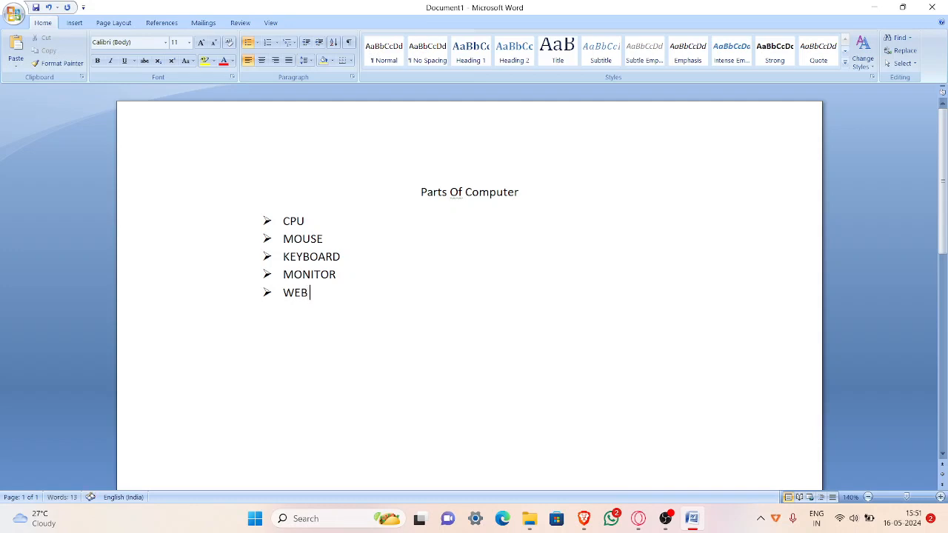
type("CAMERAS")
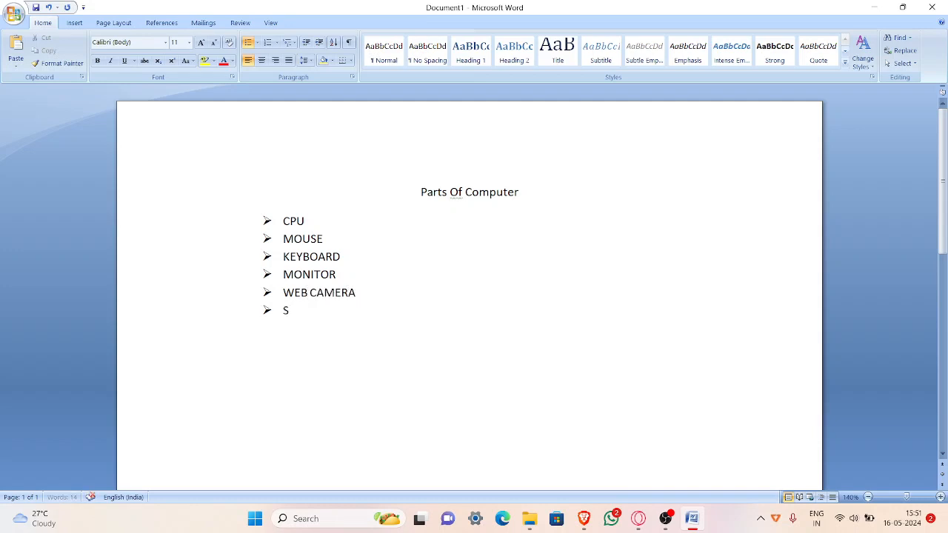
- Complete the bulleted item below WEB CAMERA as SPEAKER
type("EAKER")
key("BackSpace")
key("BackSpace")
key("BackSpace")
key("BackSpace")
type("AKER")
key("BackSpace")
key("BackSpace")
key("BackSpace")
key("BackSpace")
key("BackSpace")
key("BackSpace")
type("4")
key("BackSpace")
type("sPEAKE")
key("BackSpace")
key("BackSpace")
key("BackSpace")
key("BackSpace")
key("BackSpace")
key("BackSpace")
type("SPEAKER")
- Set the title "Parts Of Computer" to a red font colour and font size 24
left_click_drag(416, 192, 647, 185)
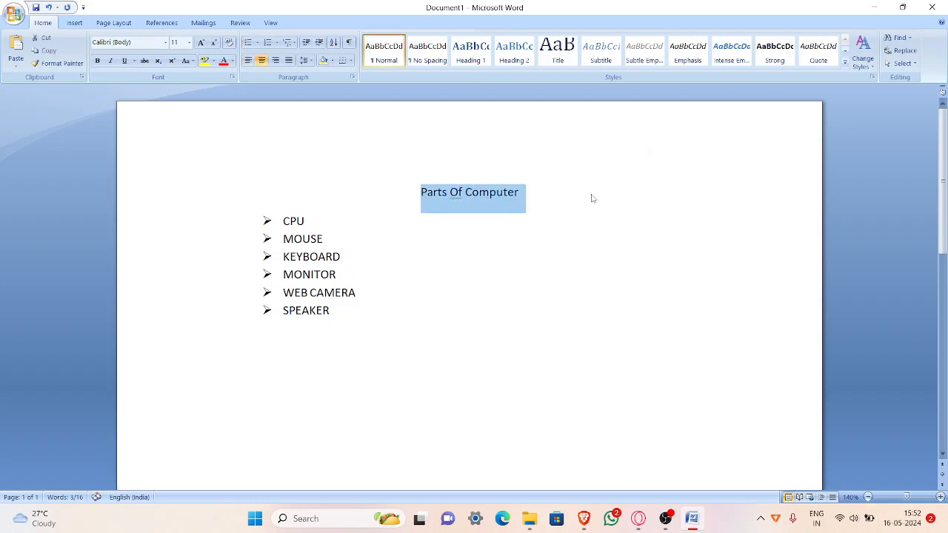
left_click_drag(466, 194, 553, 187)
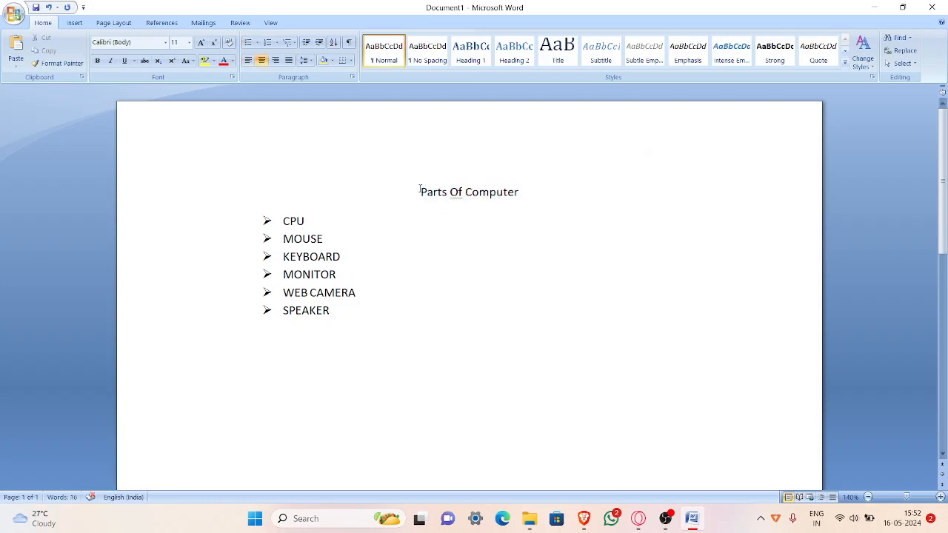
left_click_drag(420, 190, 580, 183)
right_click(513, 194)
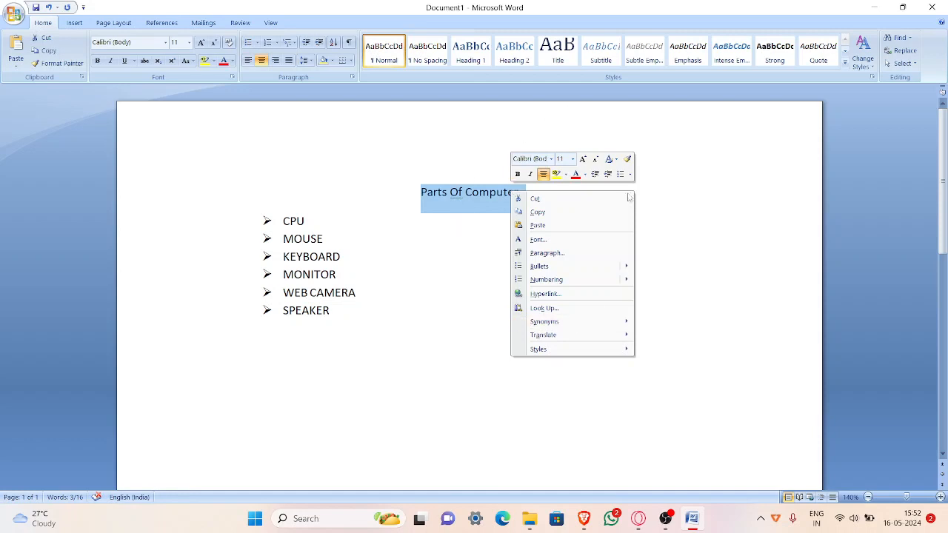
left_click(585, 175)
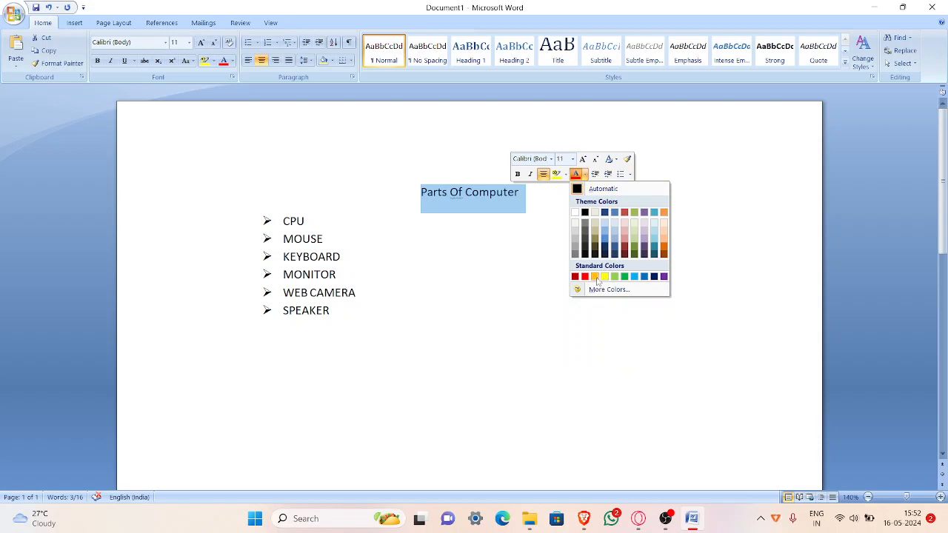
left_click(585, 176)
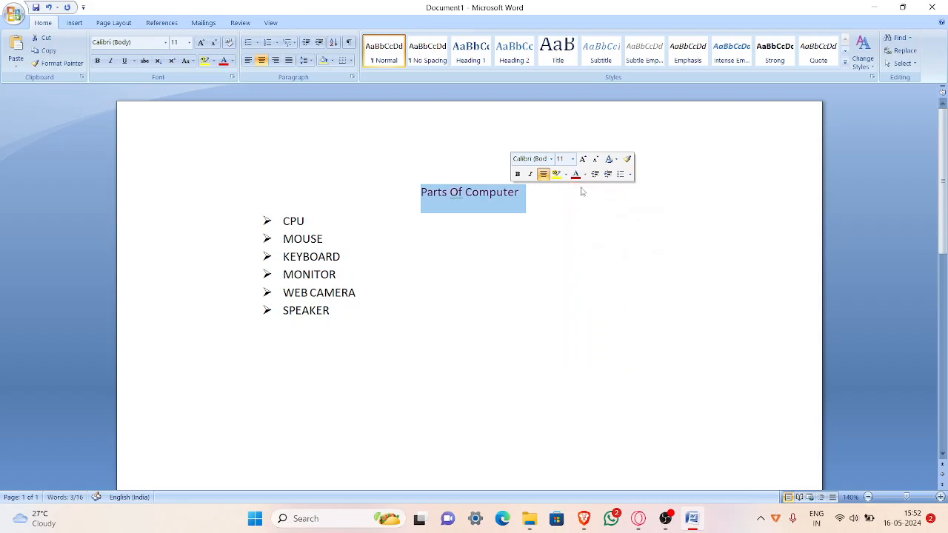
left_click(585, 176)
left_click(576, 277)
left_click(572, 158)
left_click(562, 277)
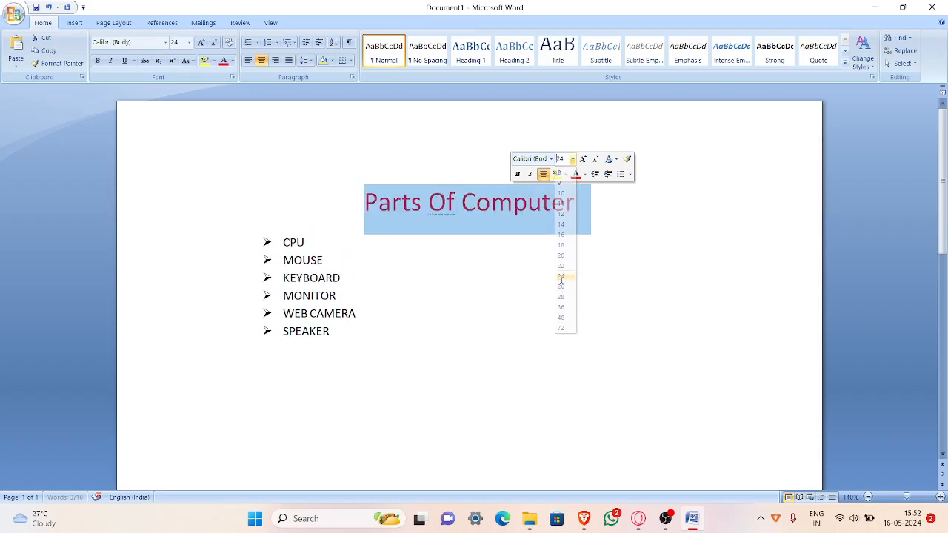
- Set the font colour of the CPU list item to yellow
left_click(290, 242)
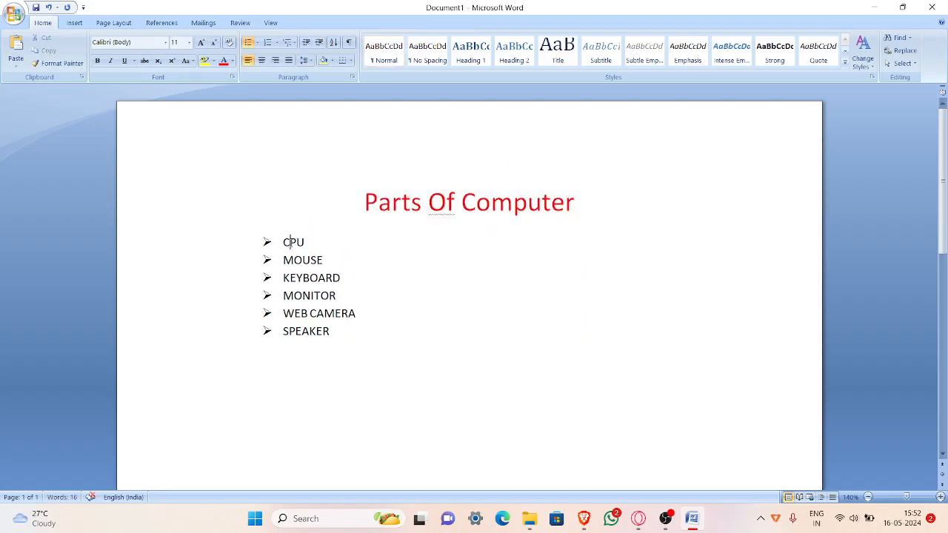
left_click_drag(257, 242, 343, 239)
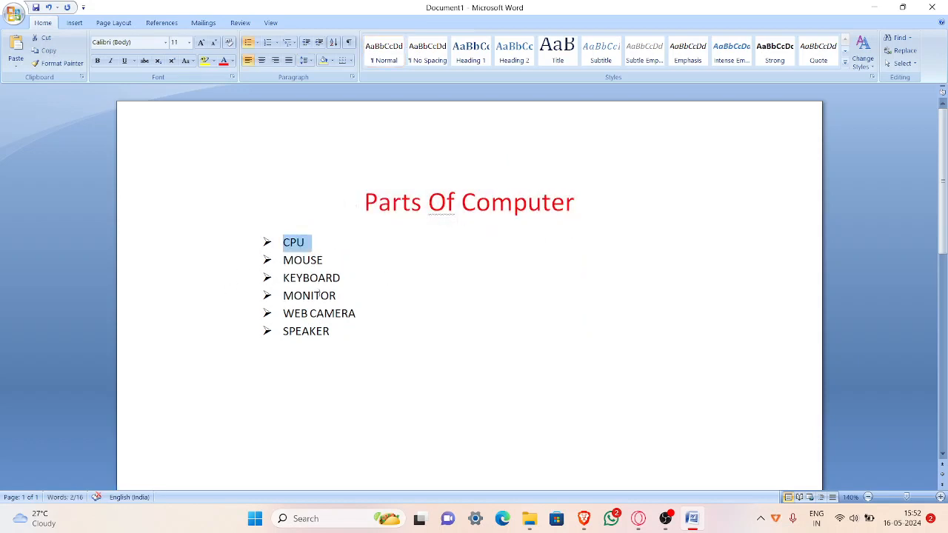
right_click(287, 244)
left_click(355, 223)
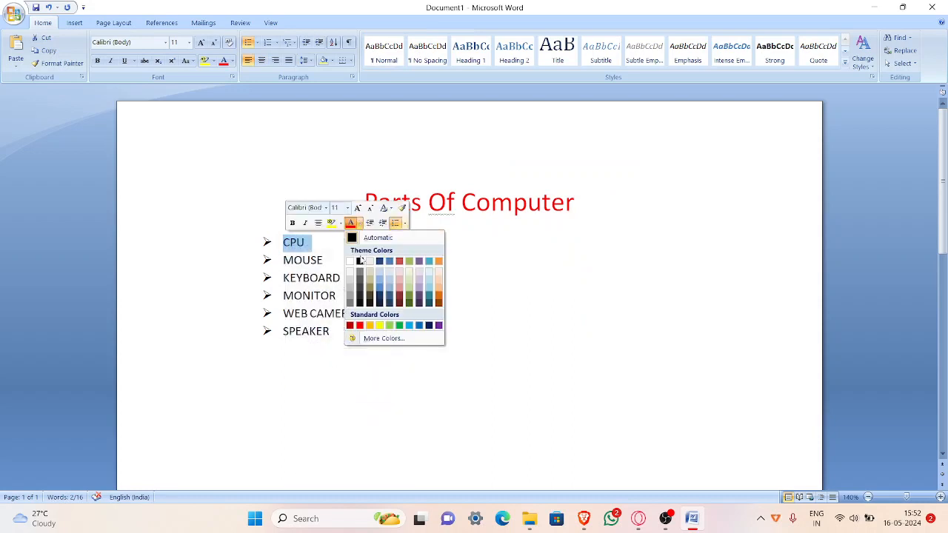
left_click(380, 326)
- Select the MOUSE list item and open its font colour choices
left_click_drag(282, 260, 327, 261)
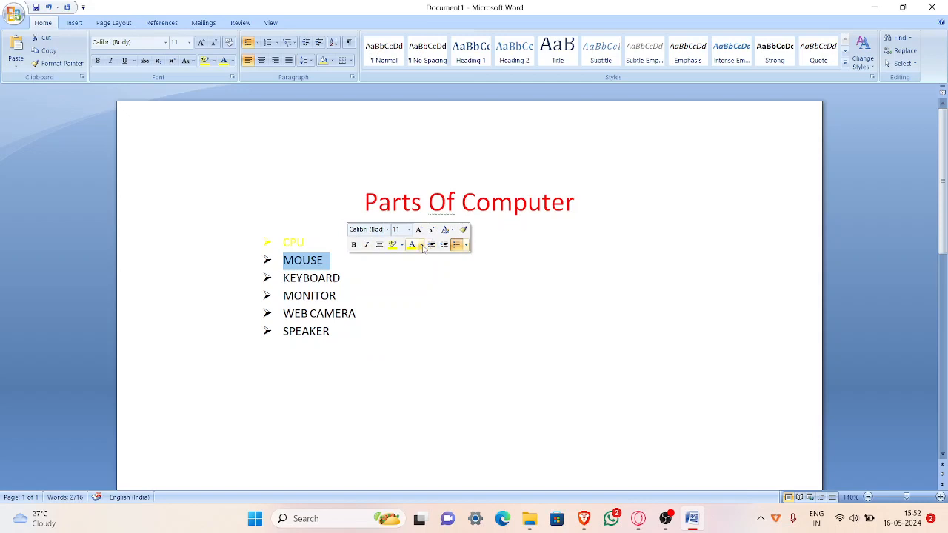
left_click(422, 245)
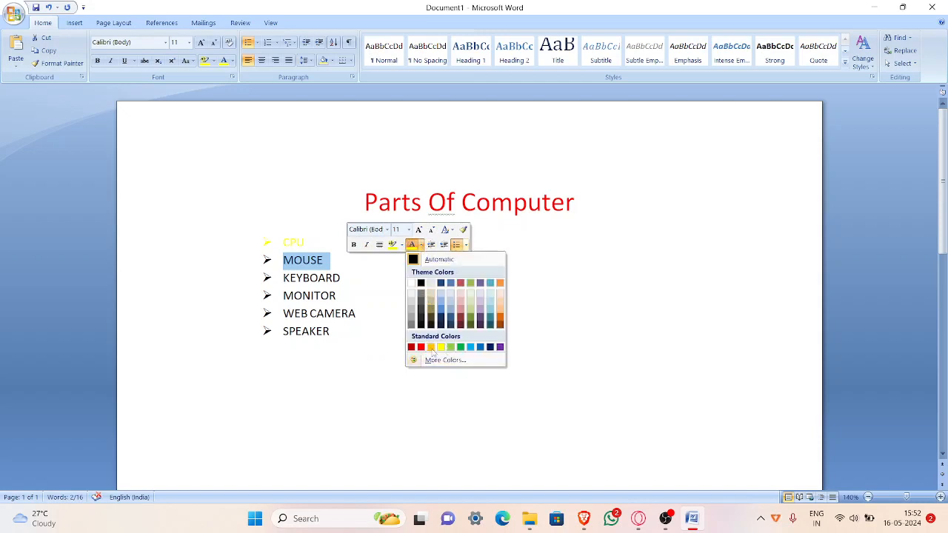